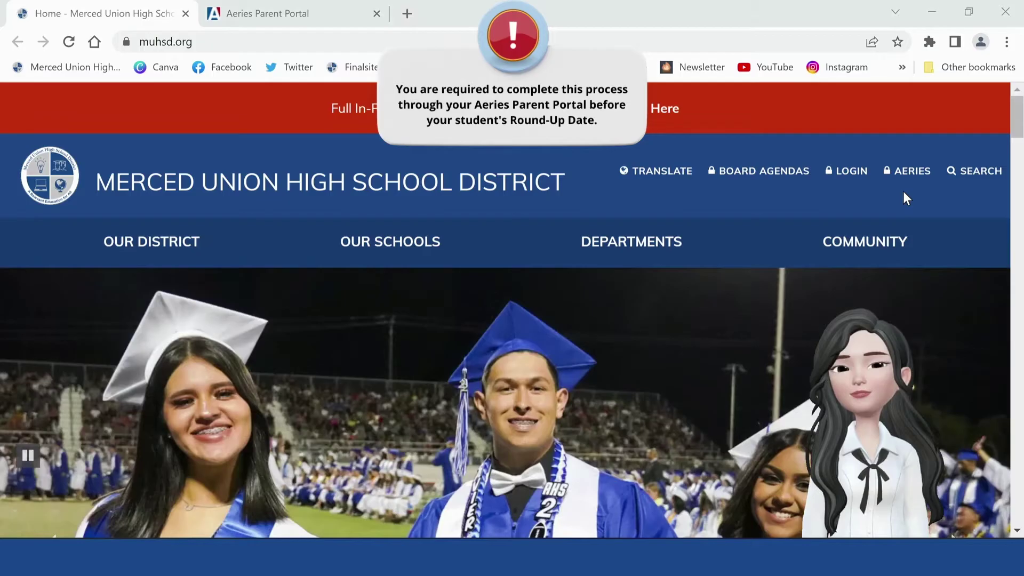
- From the district site's AERIES link, switch to the Aeries Parent Portal dashboard tab
mouse_move(909, 183)
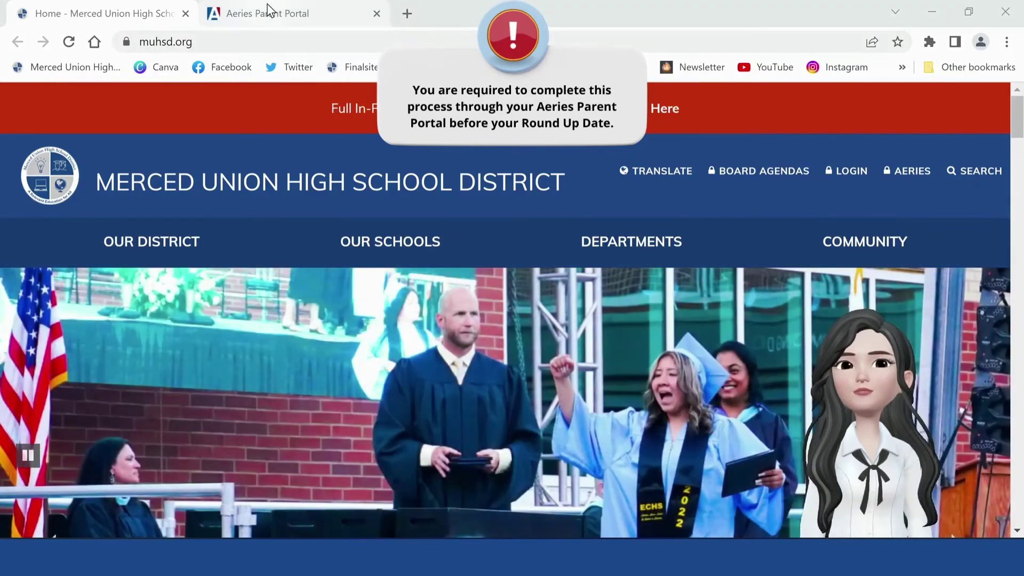
click(268, 11)
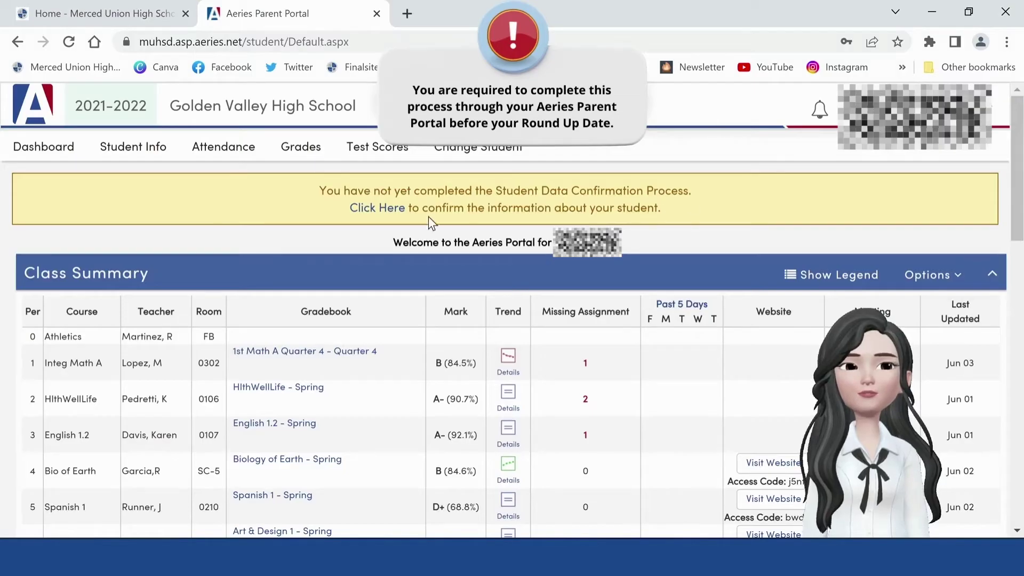
- Begin Student Data Confirmation from the dashboard's yellow banner link
click(381, 213)
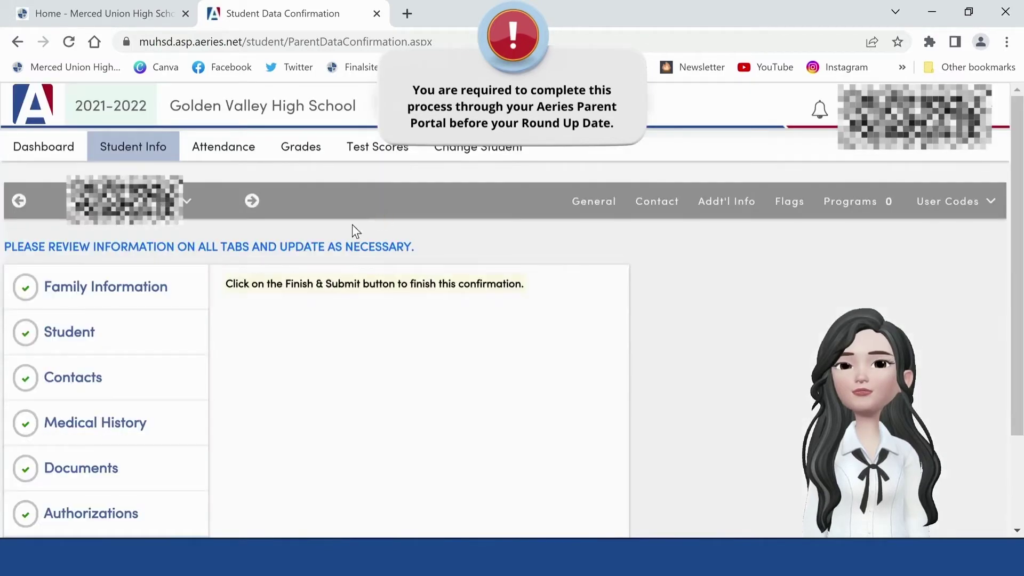
- Review Family Information, with no foster care and no housing hardship, and confirm it
click(160, 291)
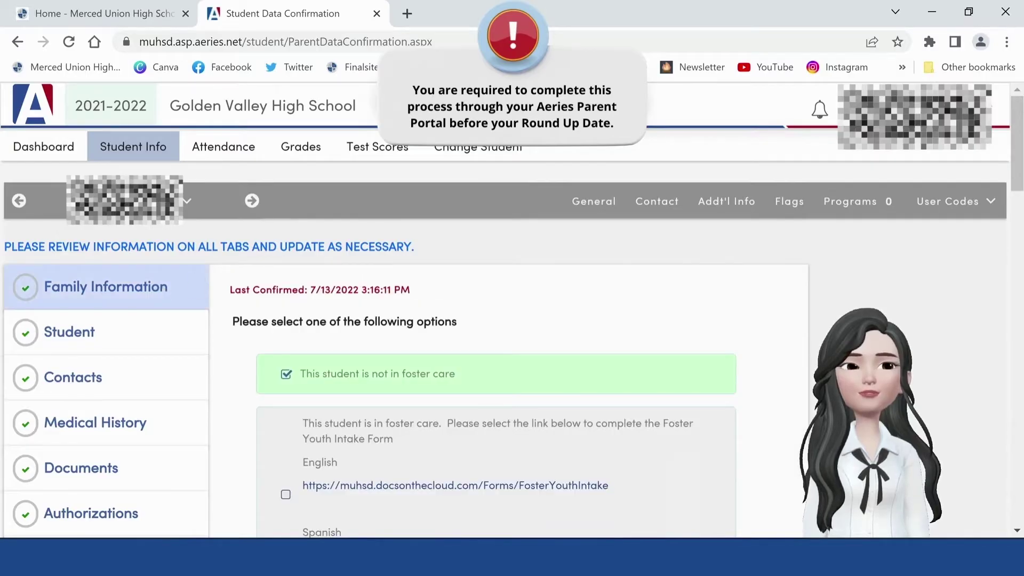
scroll(334, 303, down, 2)
scroll(335, 302, down, 20)
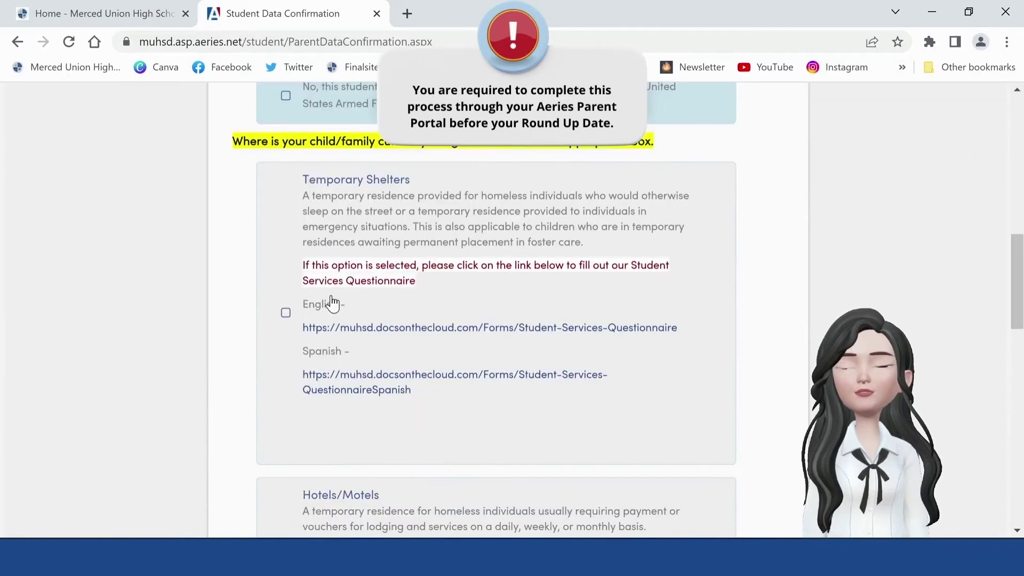
scroll(334, 302, down, 6)
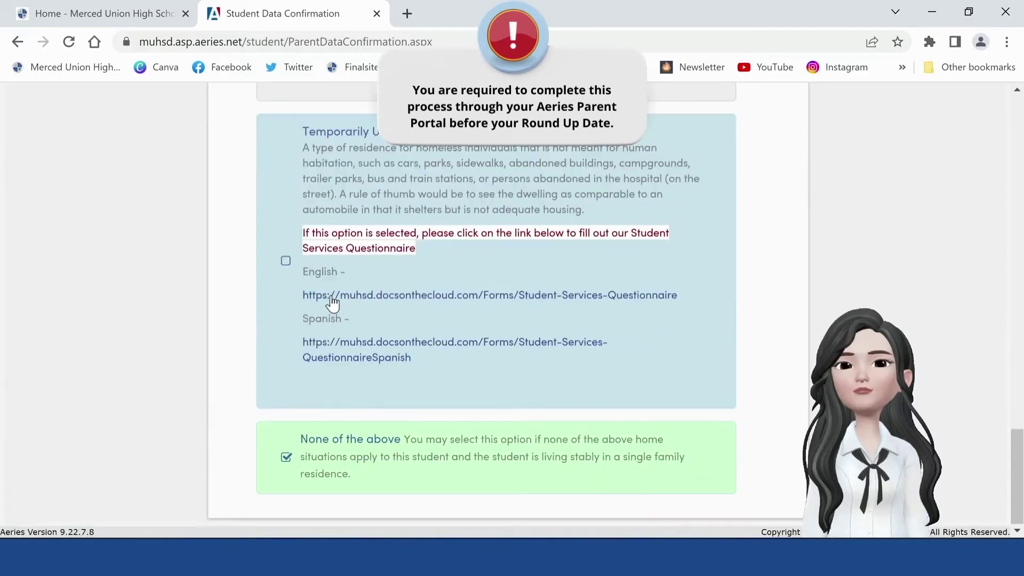
scroll(334, 303, up, 10)
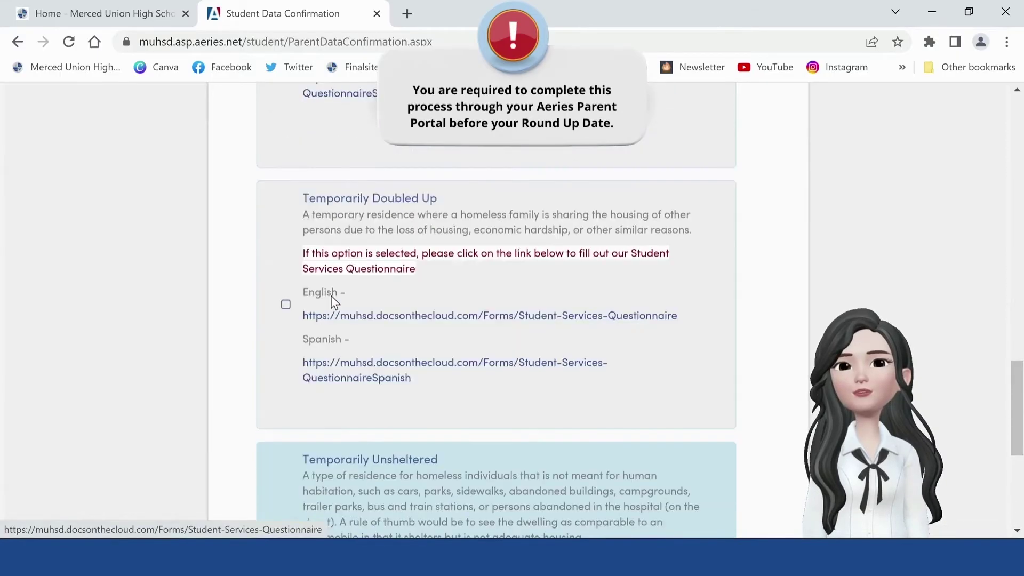
scroll(334, 303, up, 10)
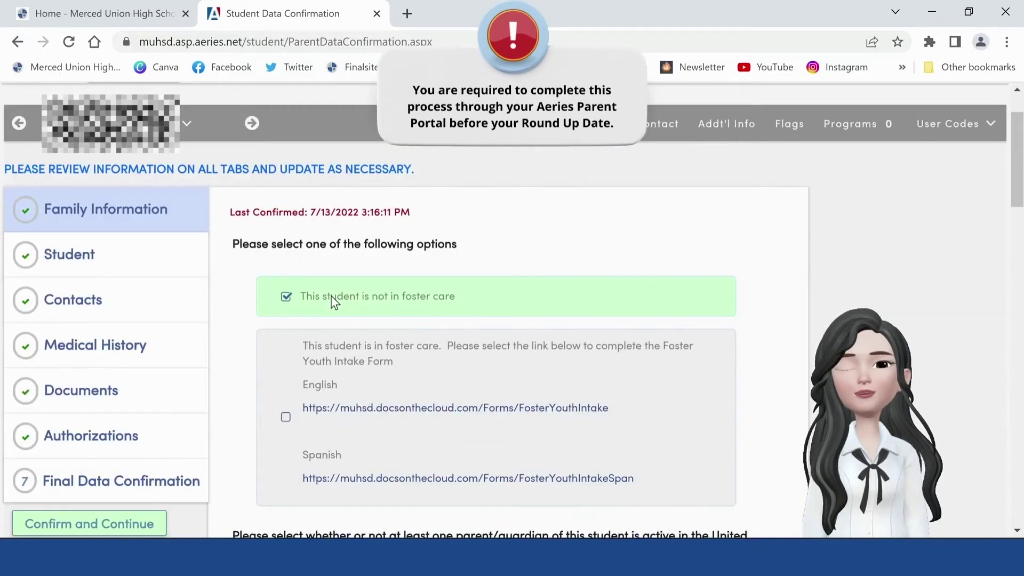
scroll(332, 302, down, 1)
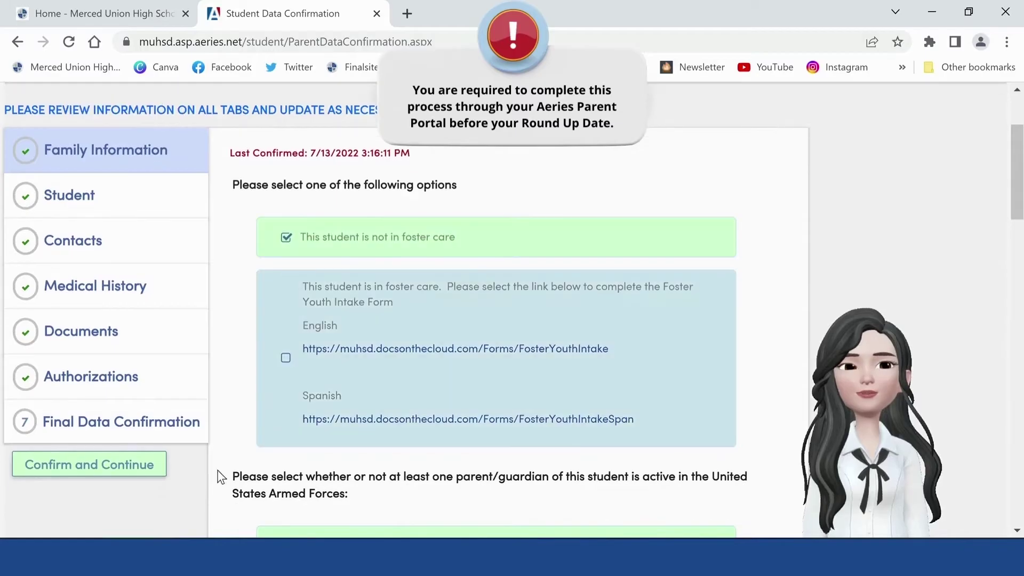
click(154, 465)
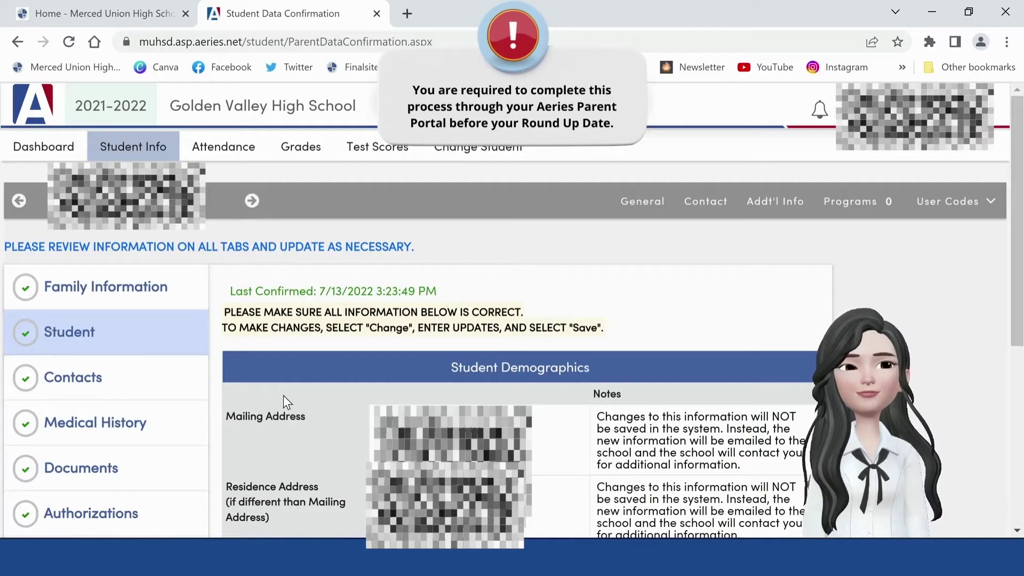
- Look through the full Student Demographics table and confirm the student's details
scroll(283, 397, down, 1)
scroll(283, 395, down, 1)
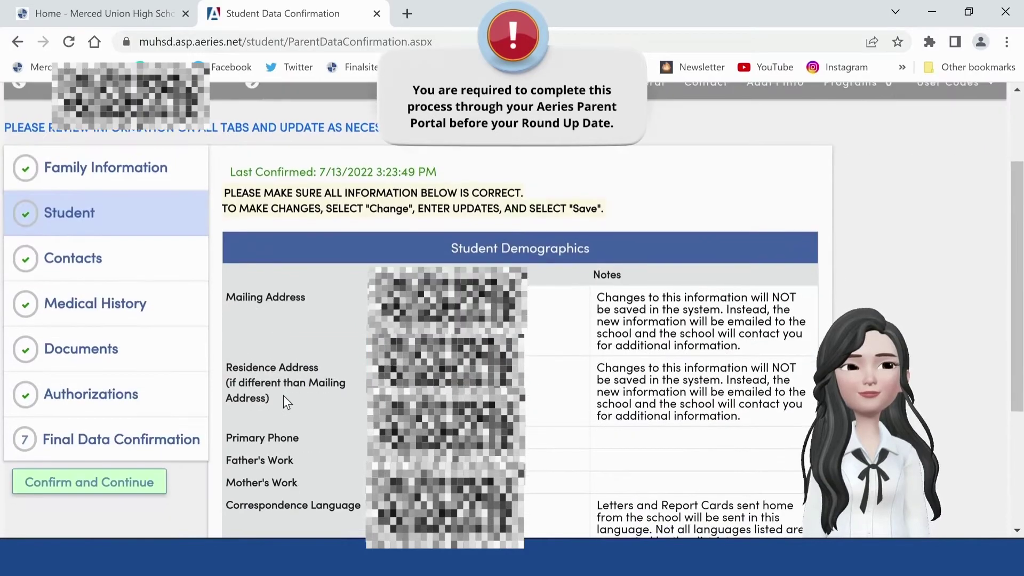
scroll(283, 396, down, 1)
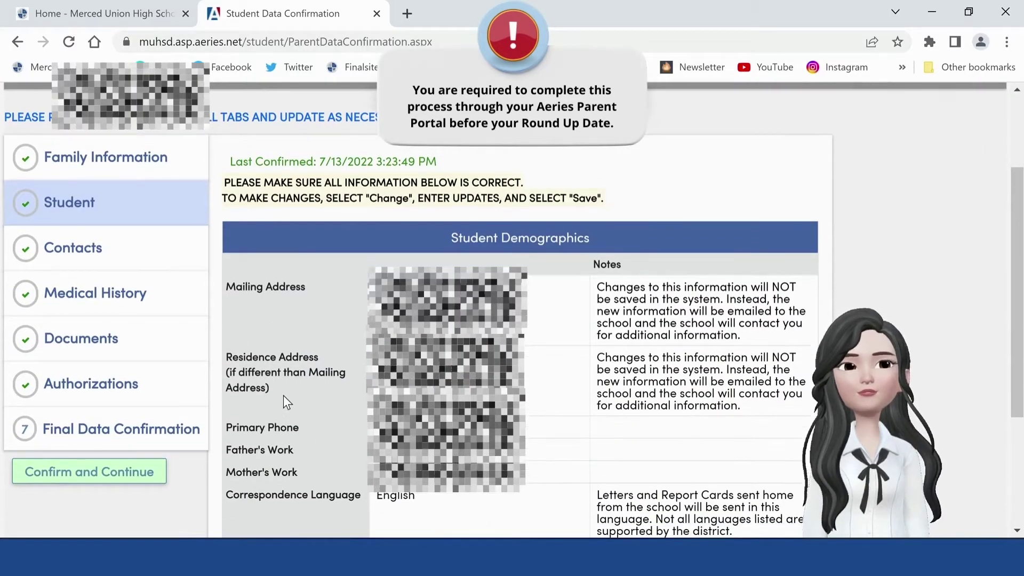
scroll(284, 395, down, 1)
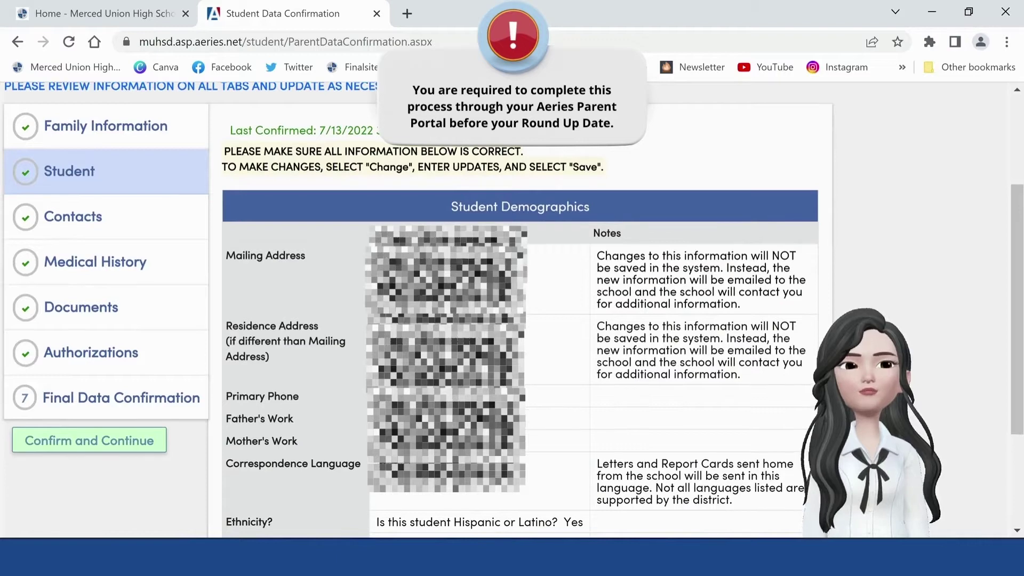
scroll(512, 309, down, 2)
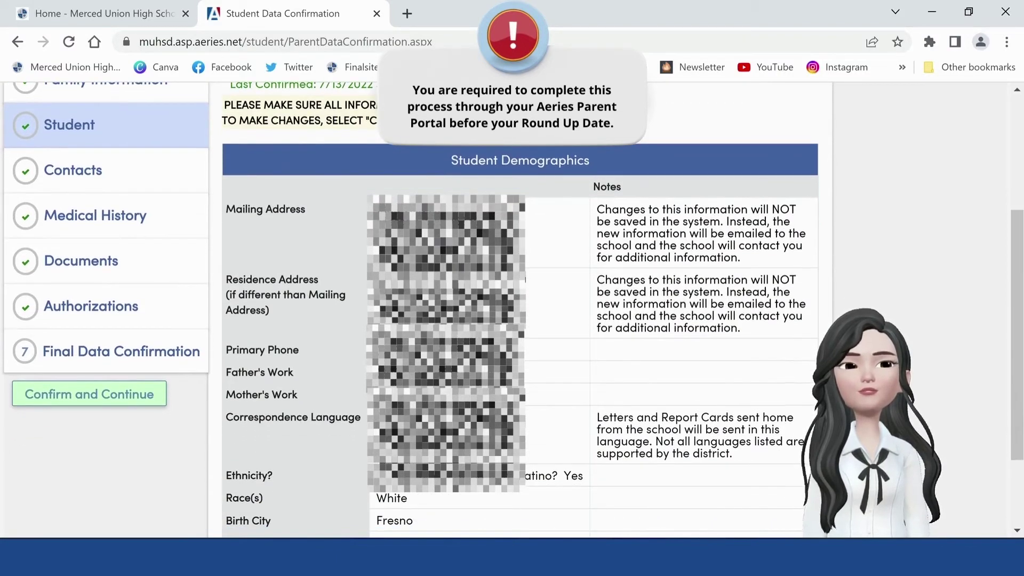
scroll(513, 310, down, 1)
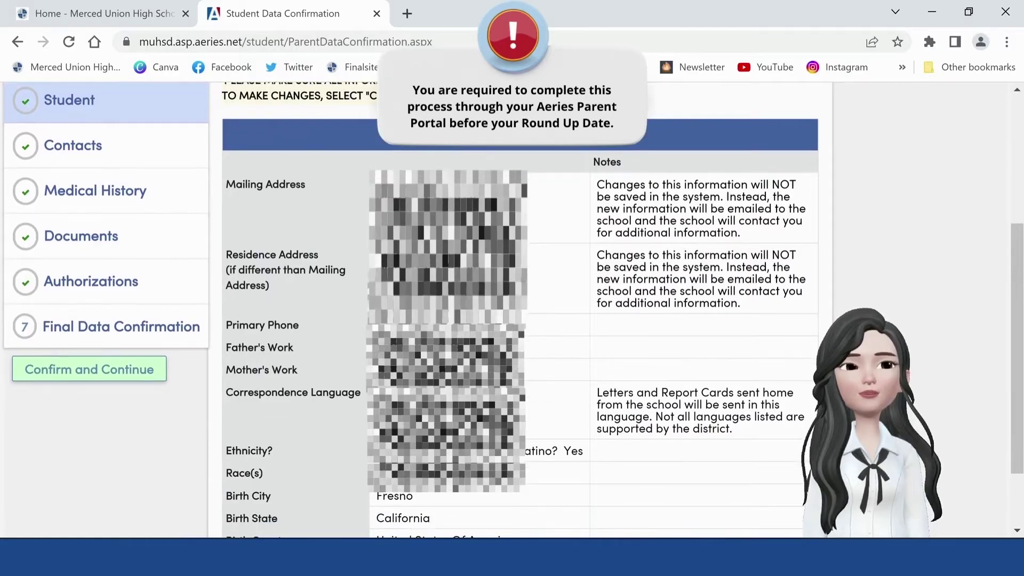
scroll(512, 309, down, 1)
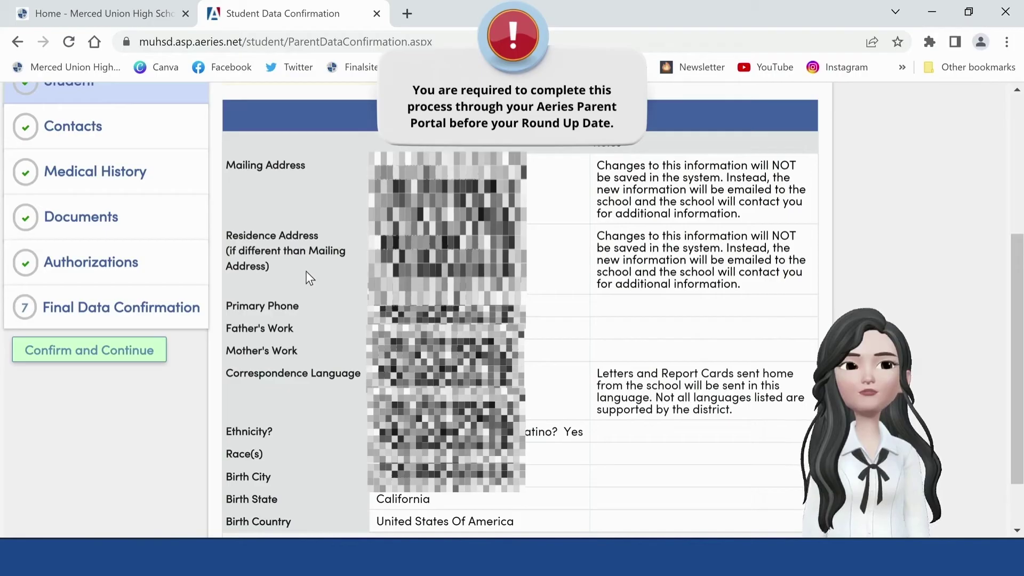
scroll(310, 277, down, 1)
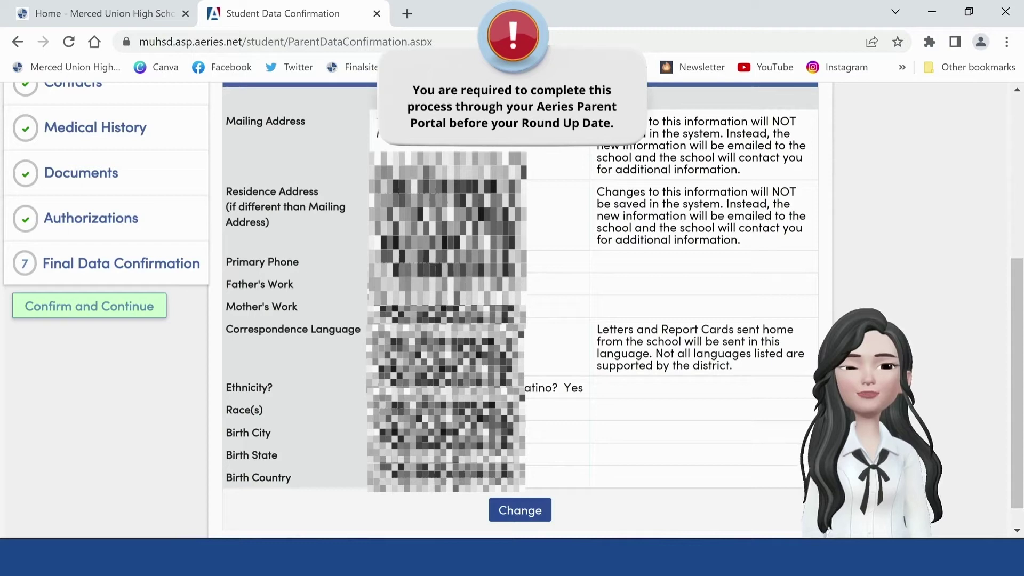
click(136, 306)
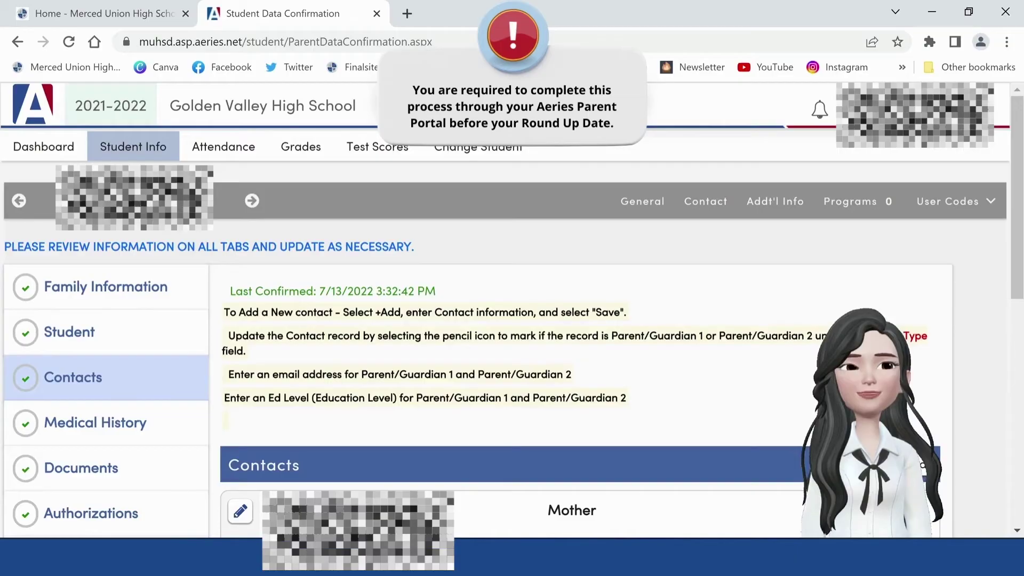
- Review the Mother and Father contact cards and confirm the Contacts section
scroll(184, 316, down, 2)
scroll(309, 308, down, 1)
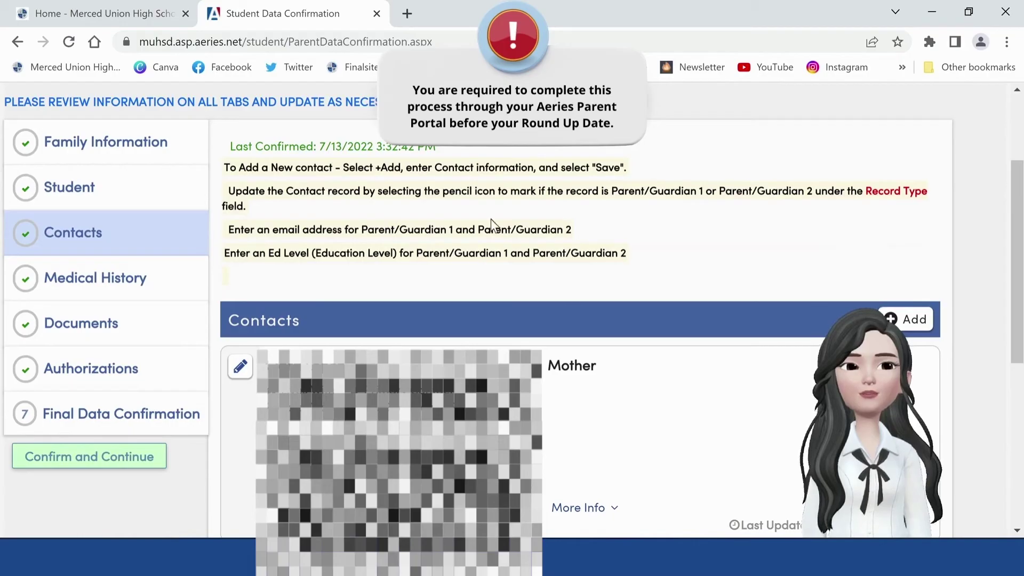
scroll(596, 288, down, 1)
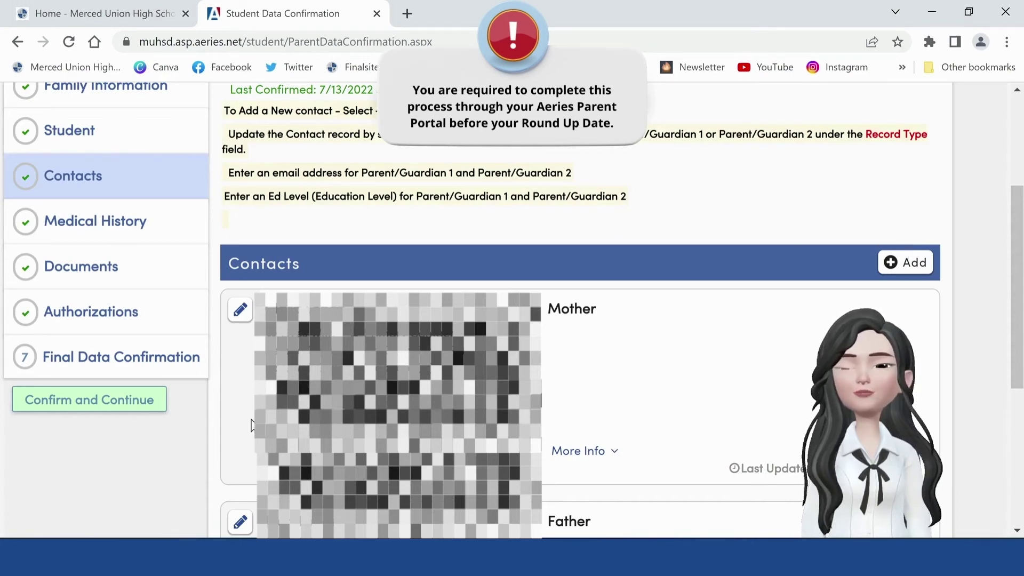
click(145, 399)
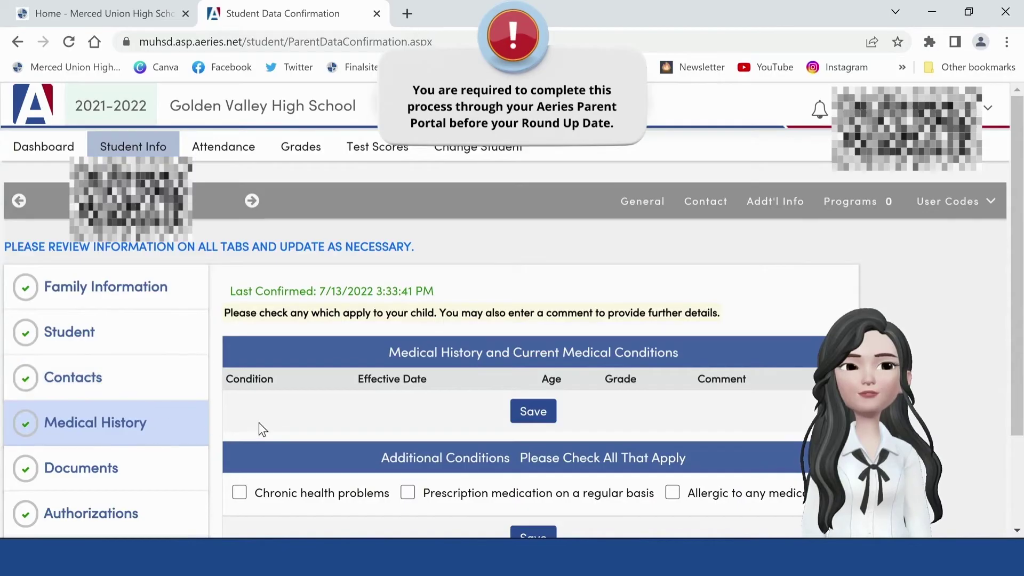
- Confirm Medical History and Additional Conditions with every condition box left unchecked
scroll(258, 423, down, 1)
scroll(260, 429, down, 1)
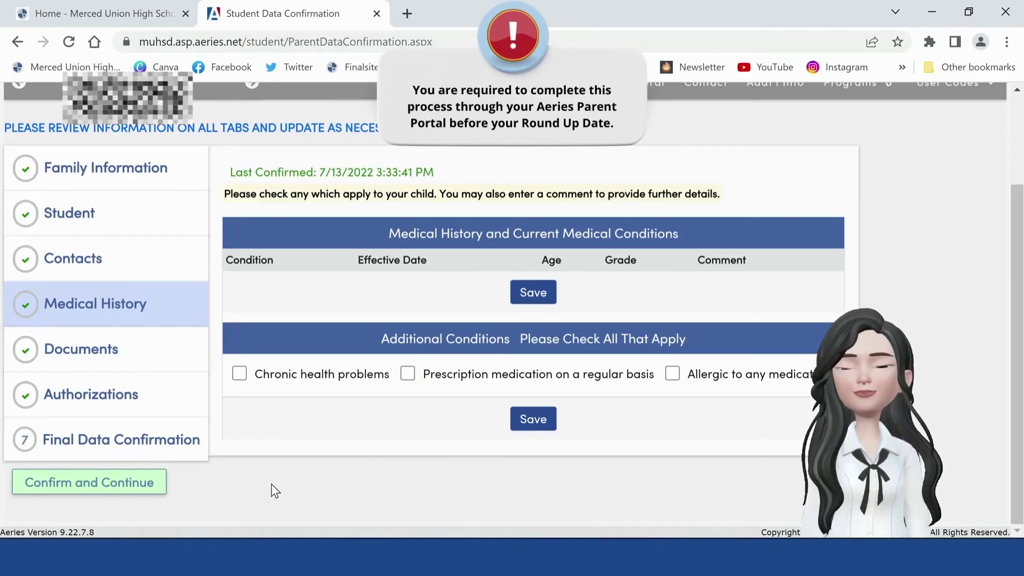
click(151, 482)
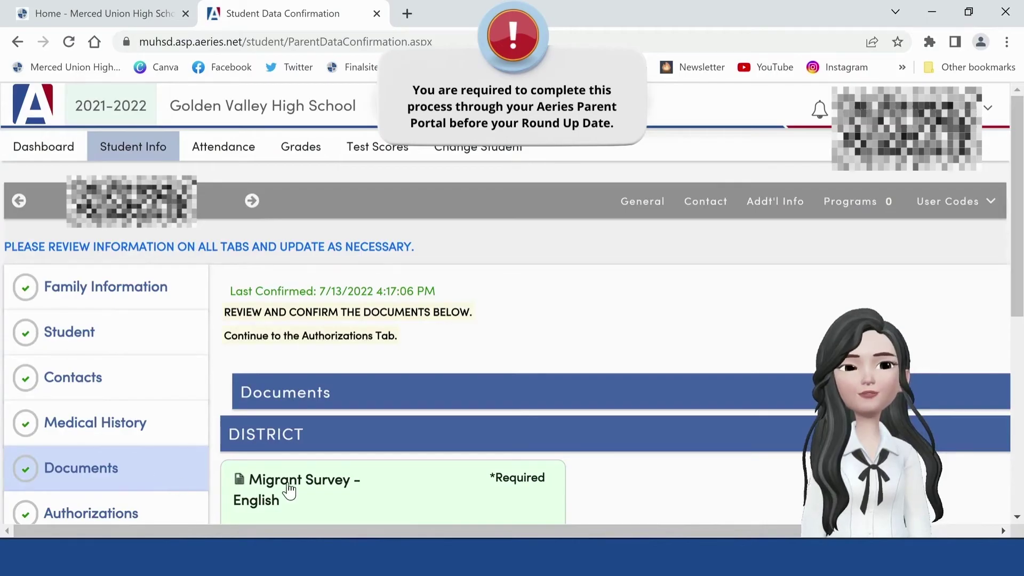
- Acknowledge the Statewide Testing Notification so all four required documents are checked, then confirm
scroll(288, 488, down, 2)
scroll(289, 490, down, 4)
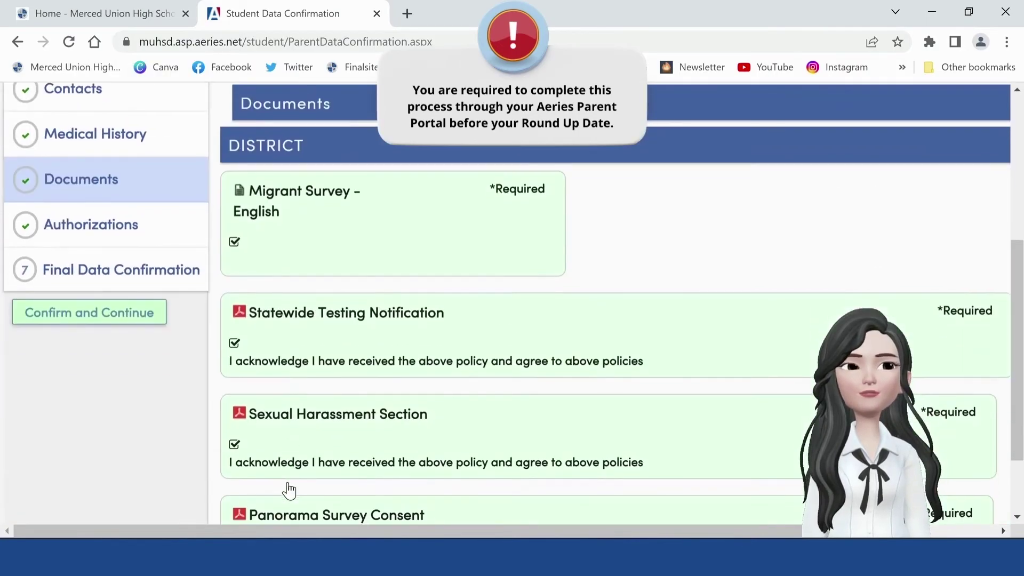
scroll(288, 491, down, 1)
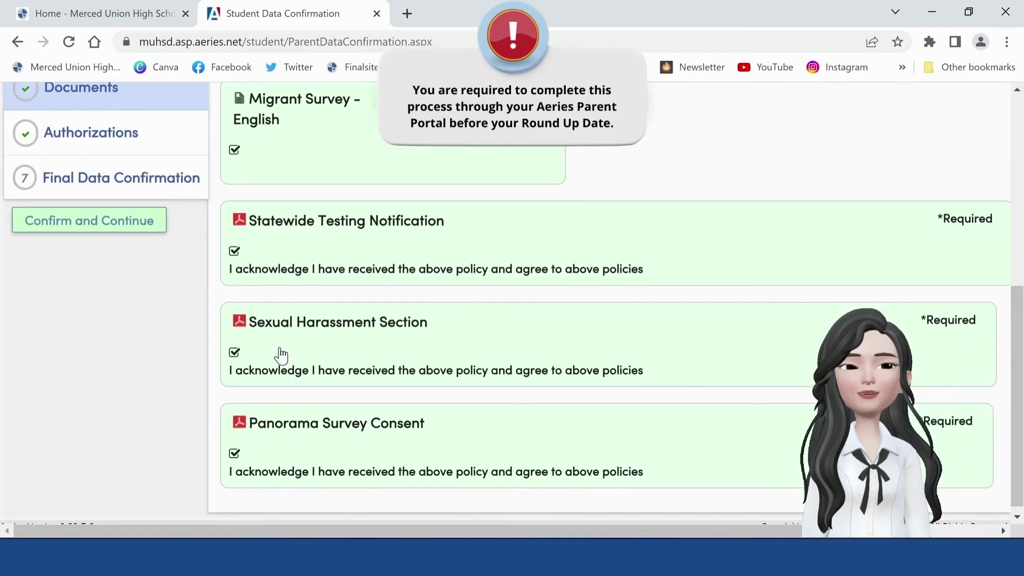
click(235, 251)
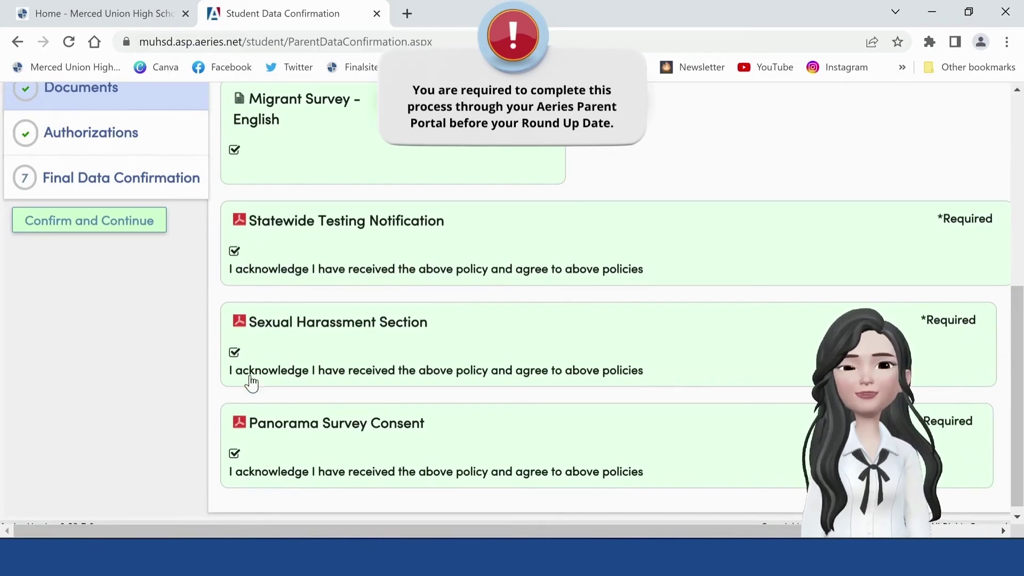
click(159, 231)
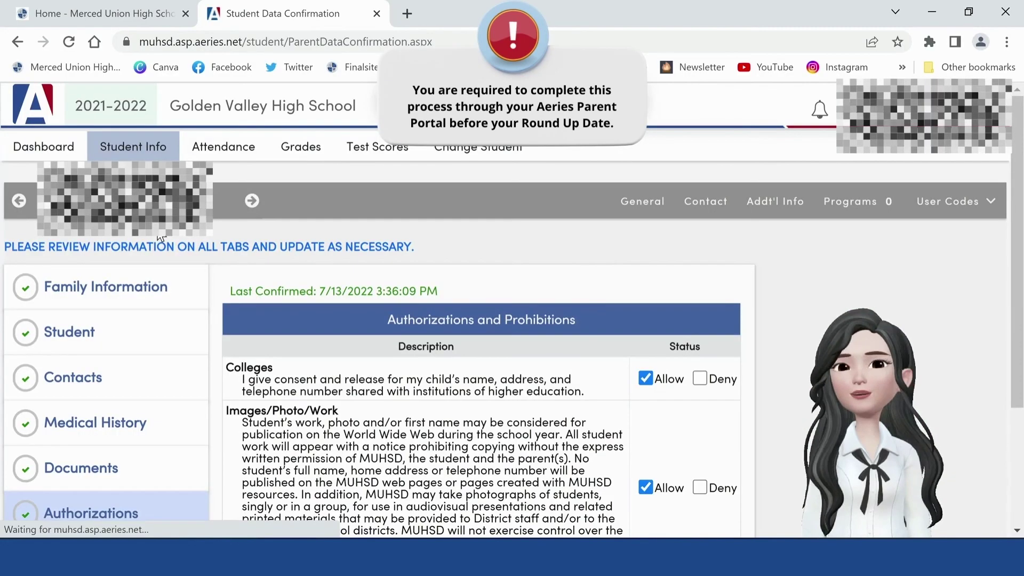
- Verify Allow for Colleges, Images/Photo/Work and Military, then confirm the authorizations
scroll(218, 246, down, 2)
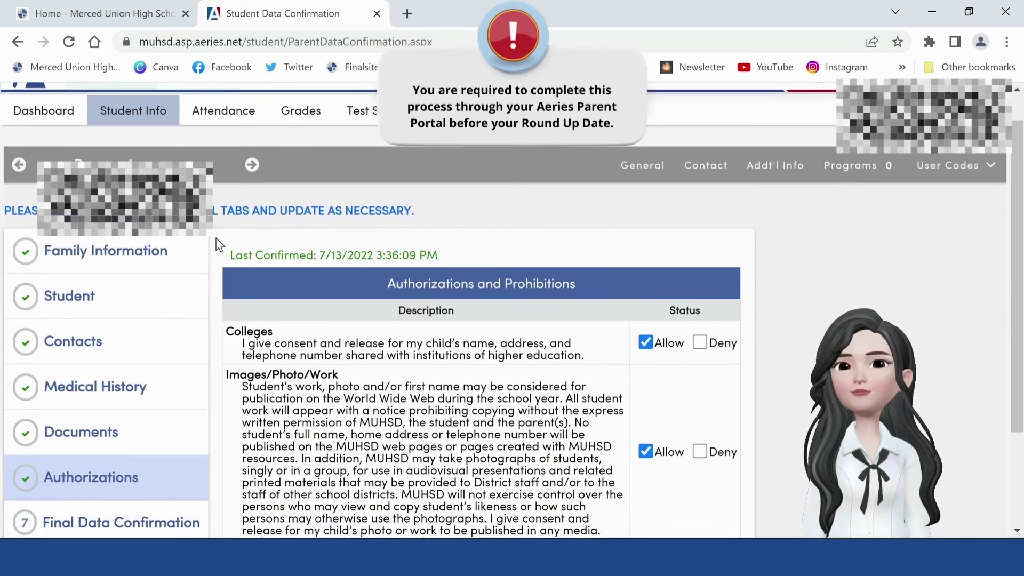
scroll(218, 245, down, 3)
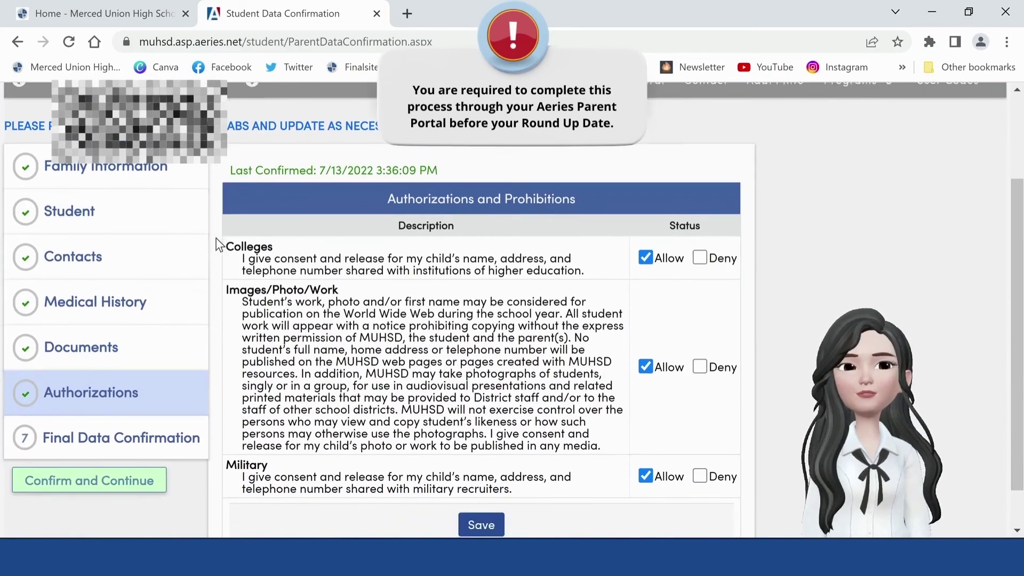
scroll(218, 245, down, 1)
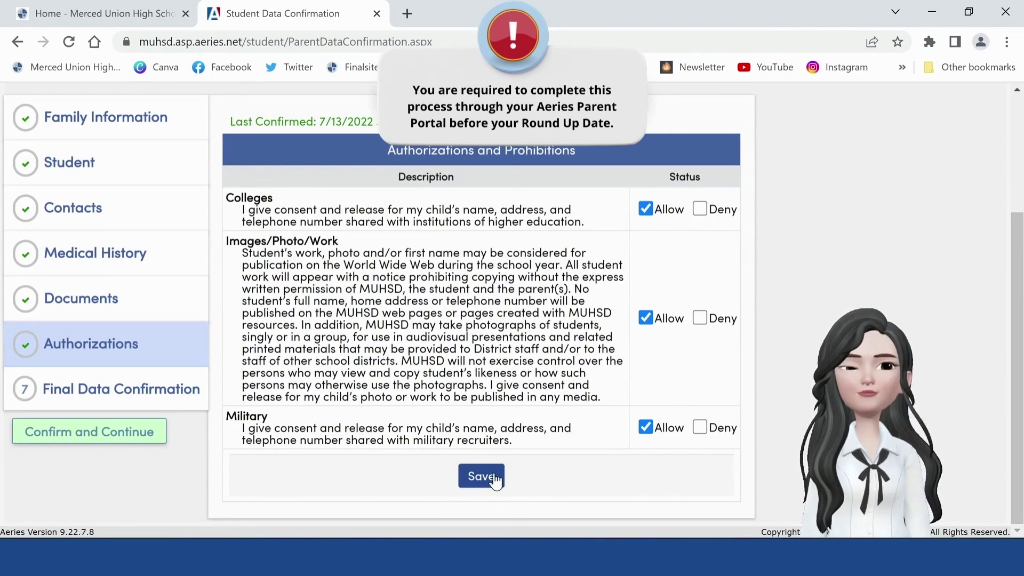
click(153, 432)
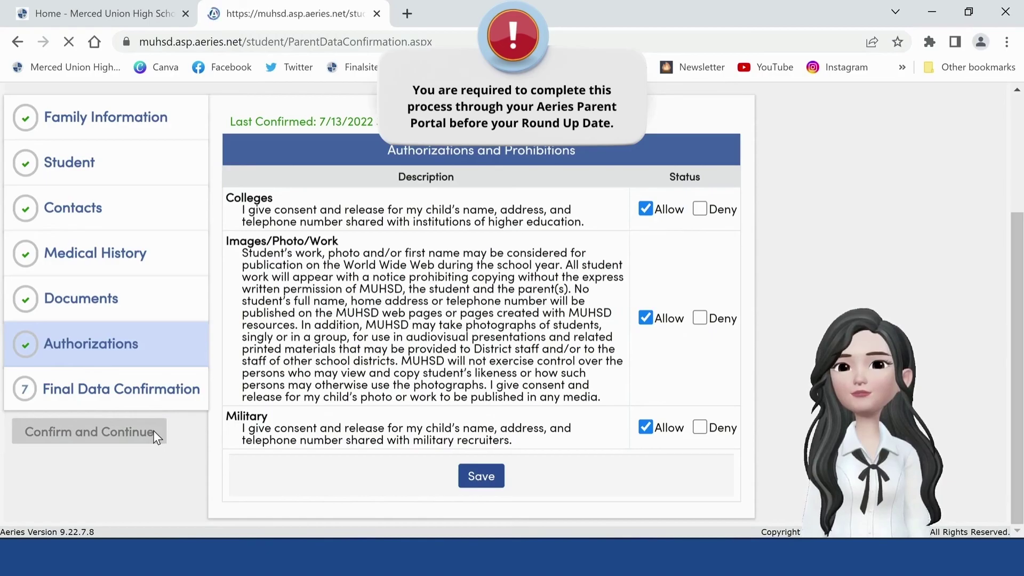